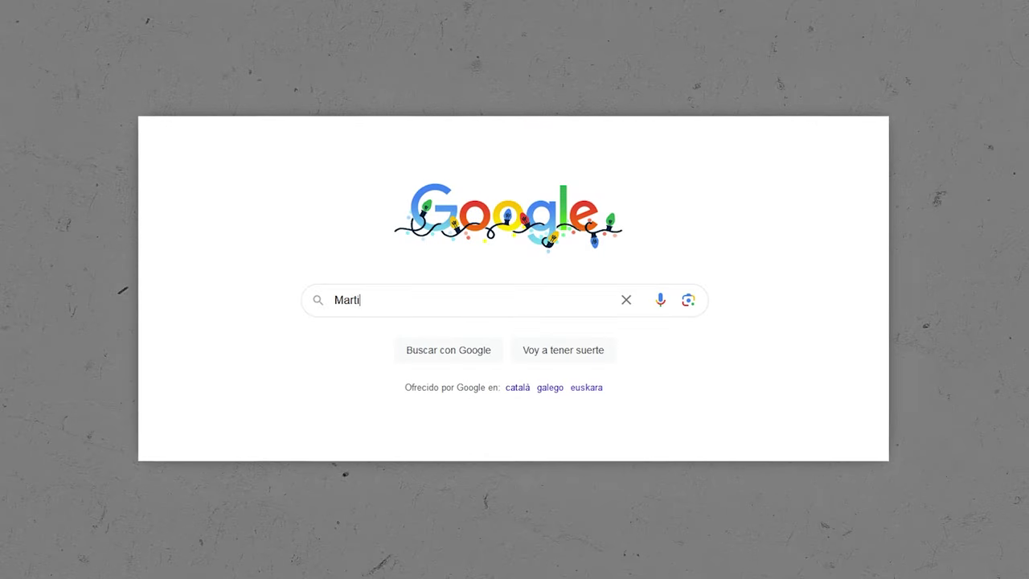
- Search Google for the Starlight chords
{"action": "type", "text": "ight chor"}
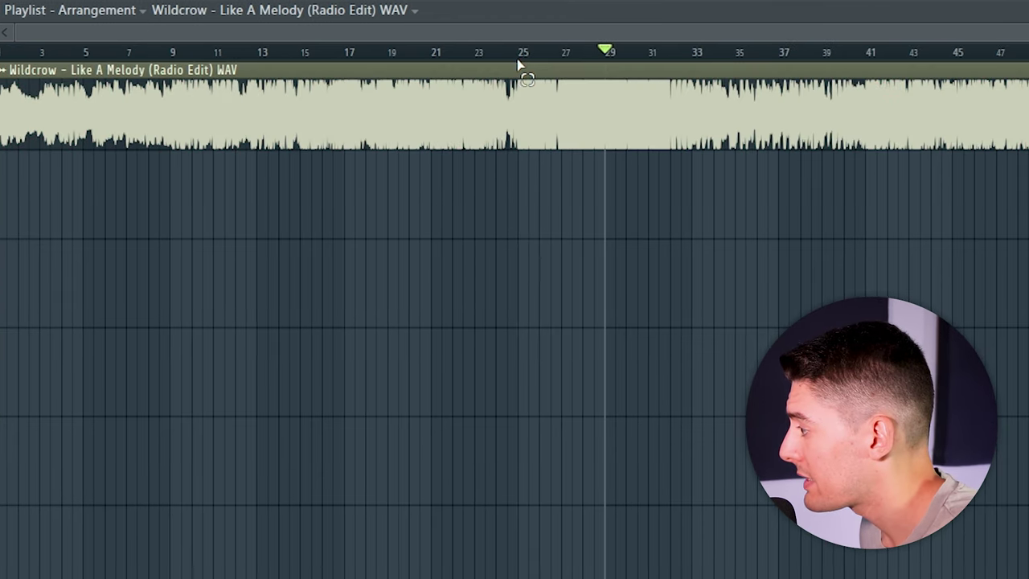
- Select bars 25 to 27 on the playlist timeline ruler as the loop section
{"action": "left_click_drag", "start_coordinate": [518, 64], "coordinate": [561, 61]}
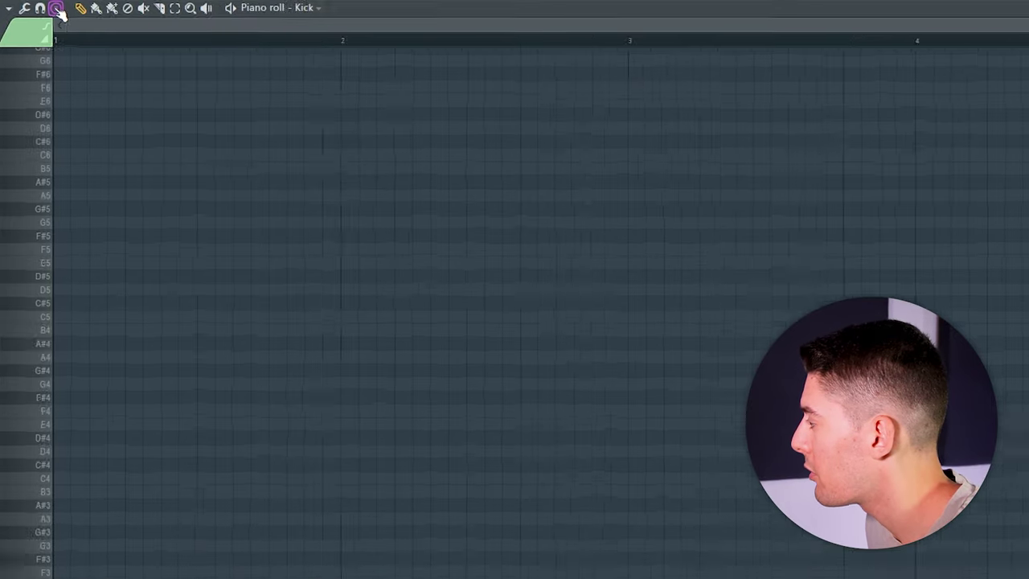
- Set the piano roll scale helper to Major and lower the EQ high cut to remove highs
{"action": "left_click", "coordinate": [53, 9]}
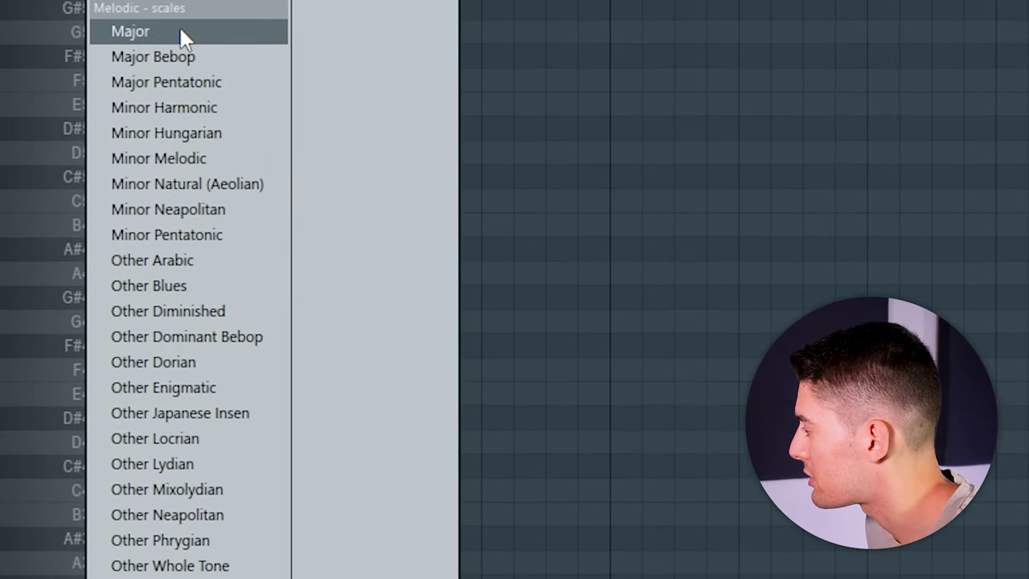
{"action": "left_click", "coordinate": [182, 33]}
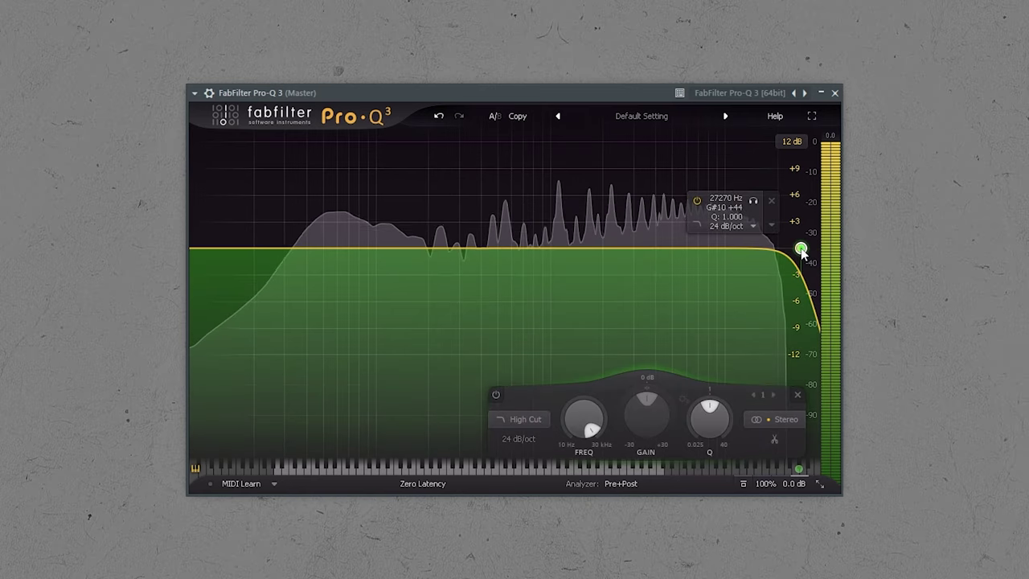
{"action": "left_click_drag", "start_coordinate": [801, 251], "coordinate": [451, 252]}
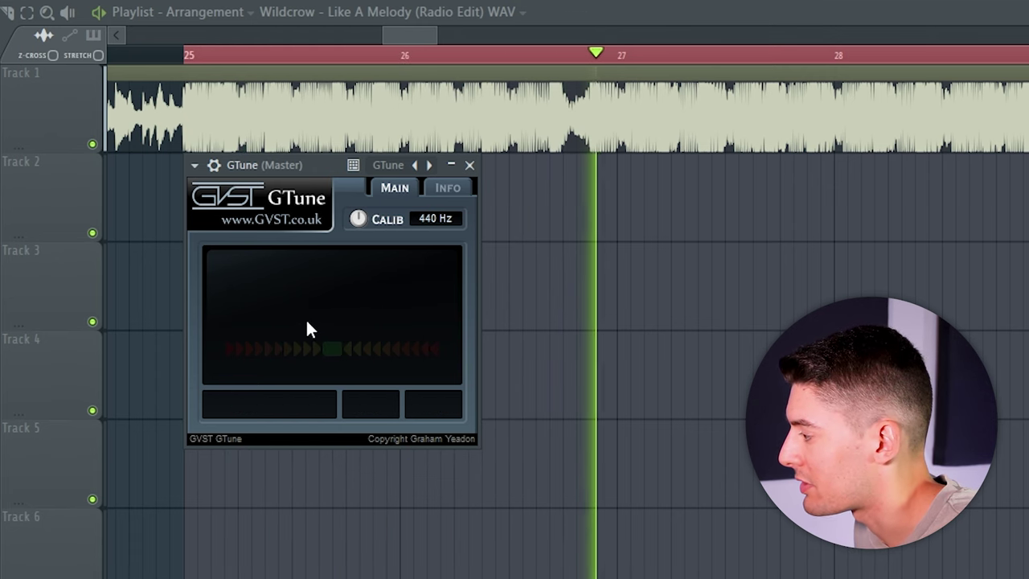
- Replay the loop to read its G# root on GTune, then open the Addictive Keys piano roll
{"action": "key", "text": "space"}
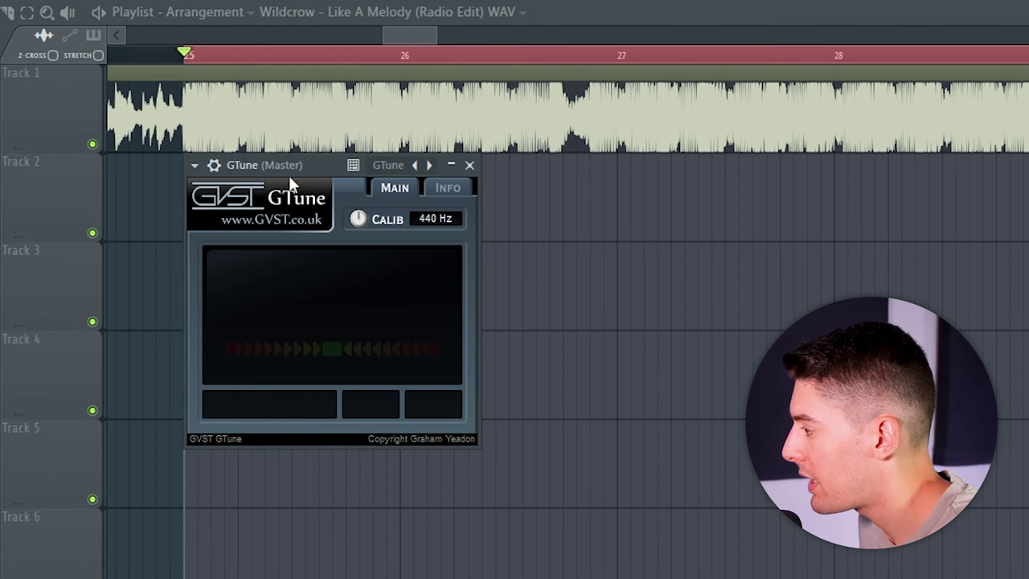
{"action": "key", "text": "space"}
{"action": "key", "text": "space"}
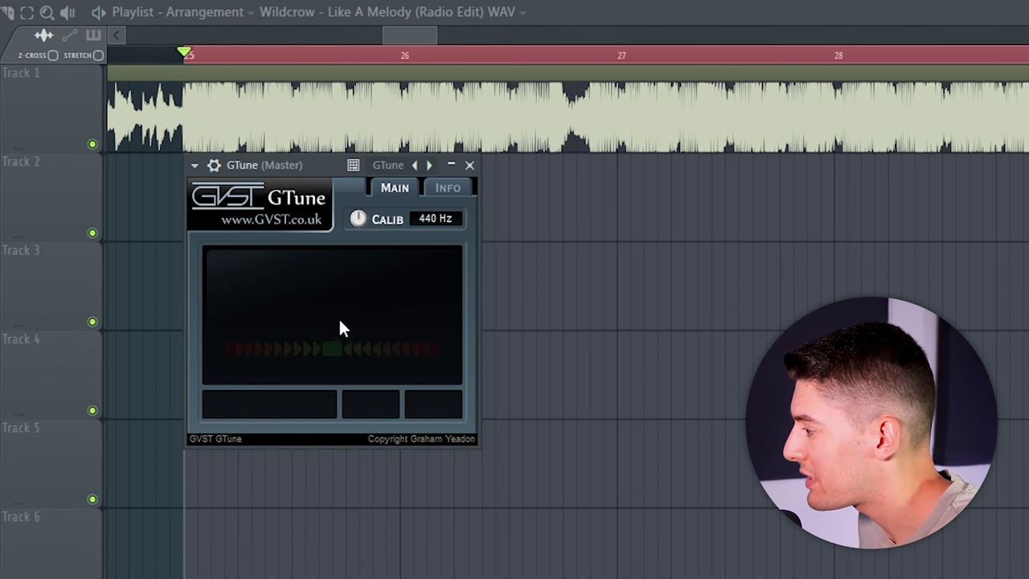
{"action": "key", "text": "space"}
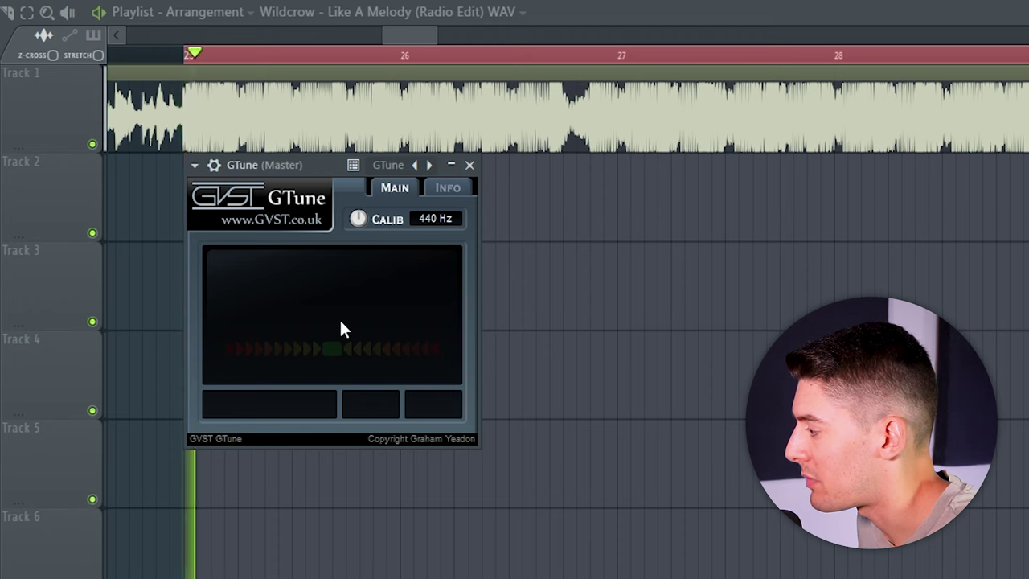
{"action": "key", "text": "space"}
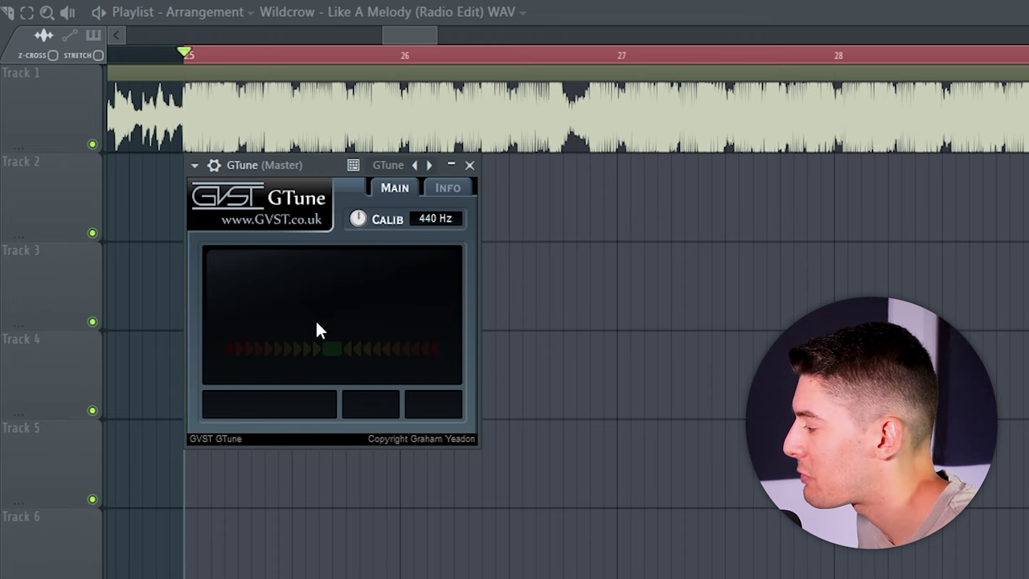
{"action": "key", "text": "space"}
{"action": "key", "text": "space"}
{"action": "key", "text": "F7"}
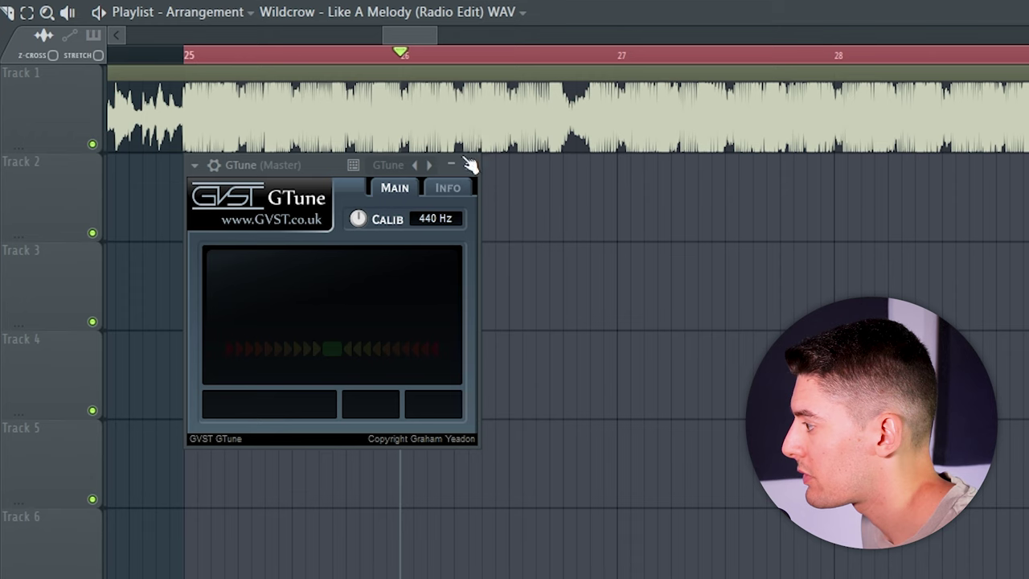
{"action": "key", "text": "space"}
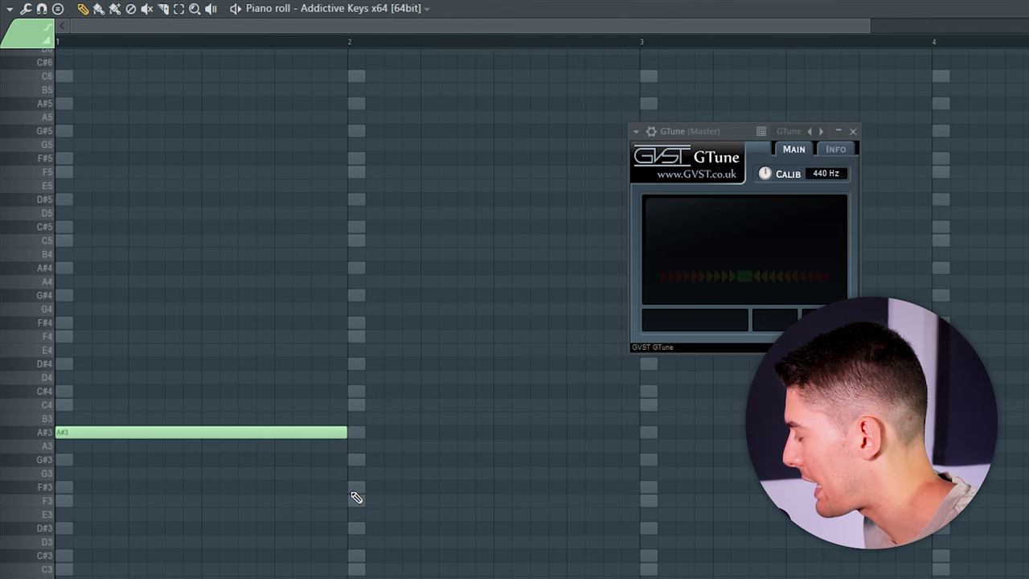
{"action": "left_click", "coordinate": [352, 492]}
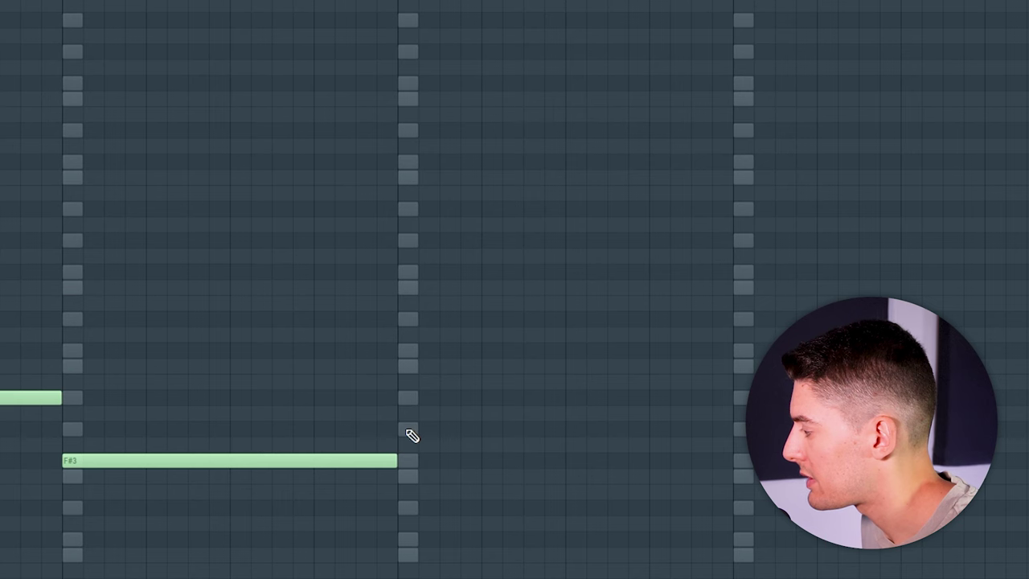
{"action": "left_click", "coordinate": [409, 351]}
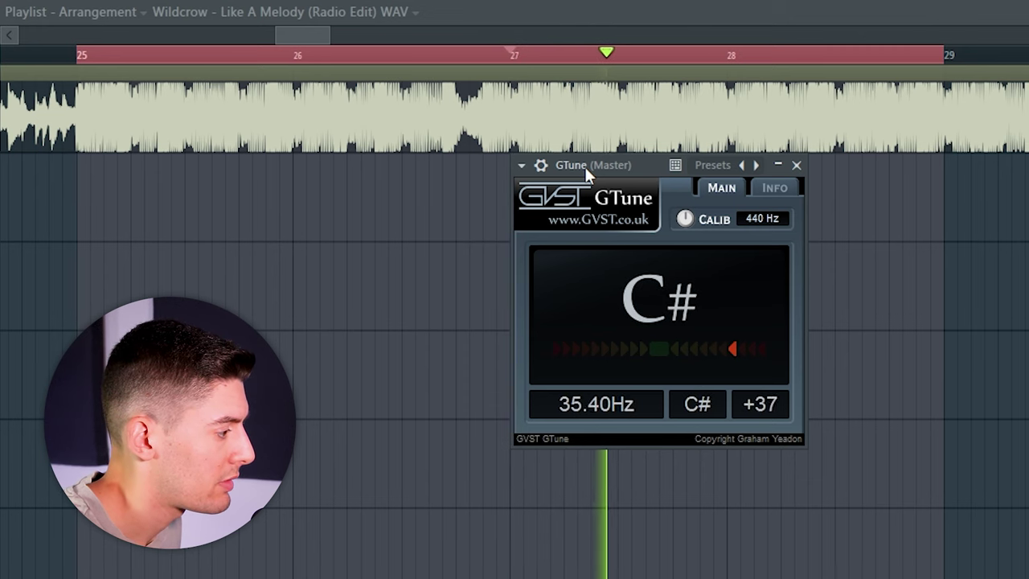
{"action": "key", "text": "space"}
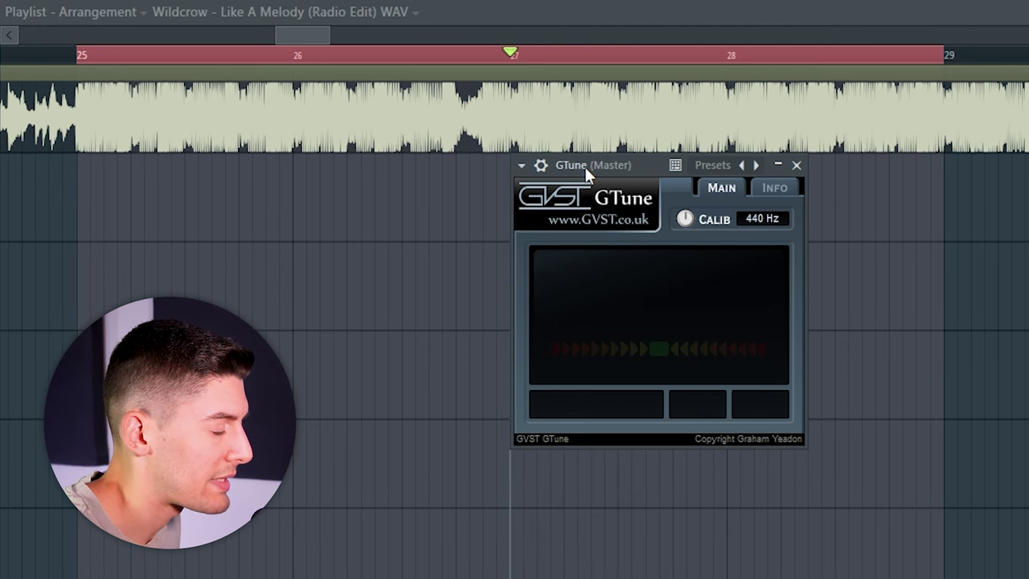
{"action": "left_click", "coordinate": [728, 57]}
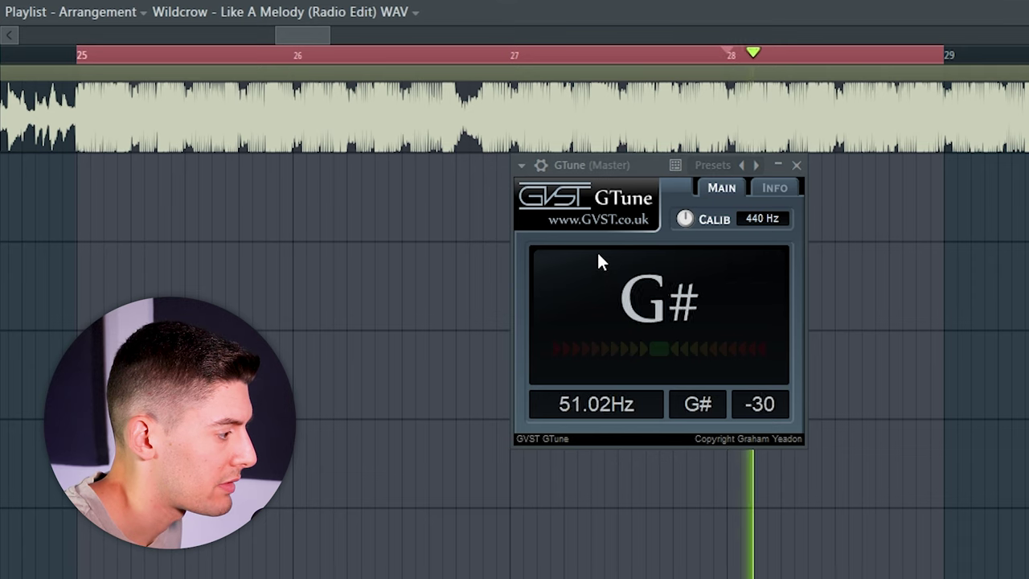
{"action": "key", "text": "space"}
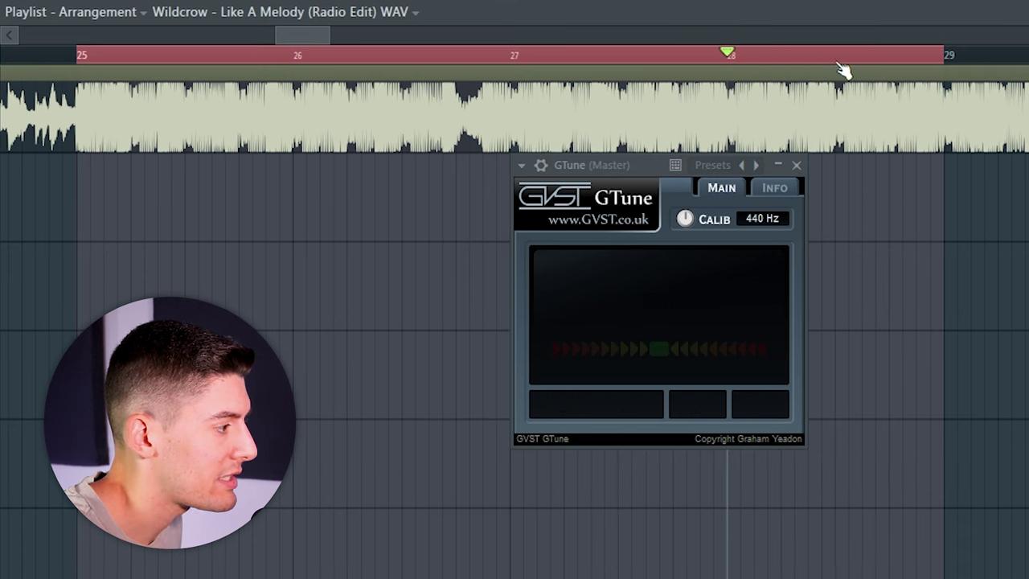
{"action": "key", "text": "space"}
{"action": "key", "text": "space"}
{"action": "key", "text": "space"}
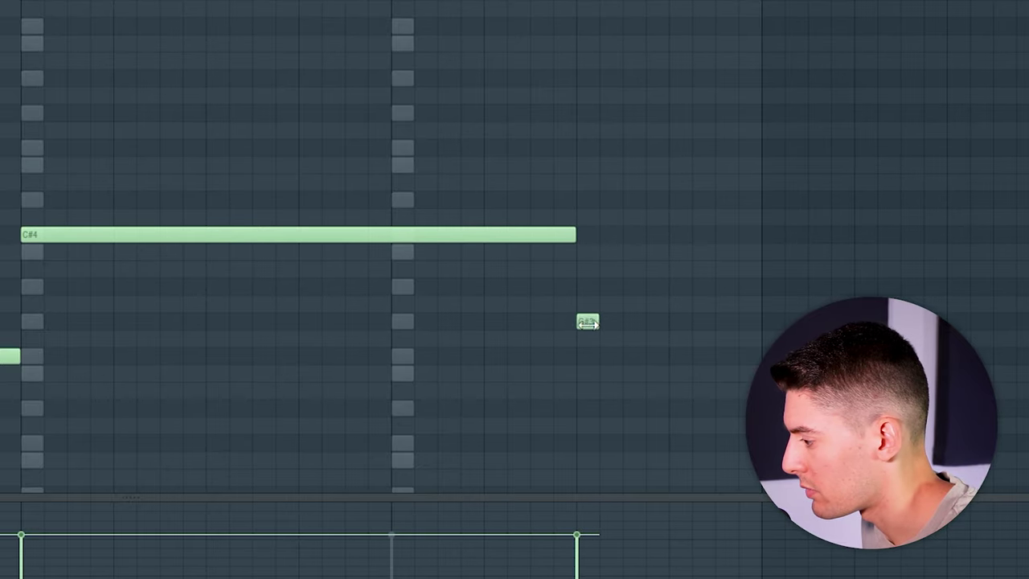
{"action": "left_click_drag", "start_coordinate": [119, 109], "coordinate": [999, 368]}
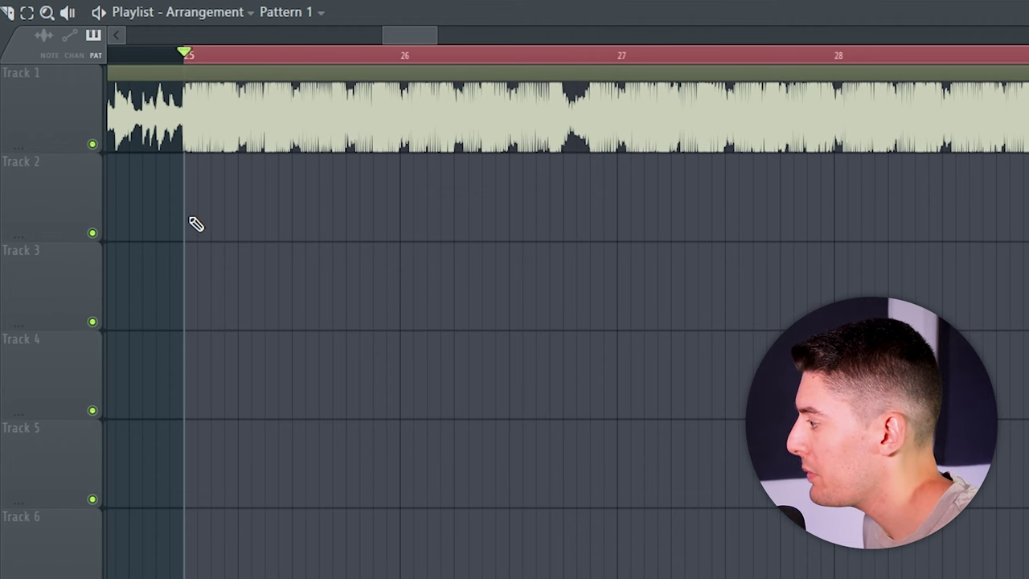
- Place Pattern 1 on Track 2 at bar 25 and raise its first root note to D#4
{"action": "left_click", "coordinate": [196, 223]}
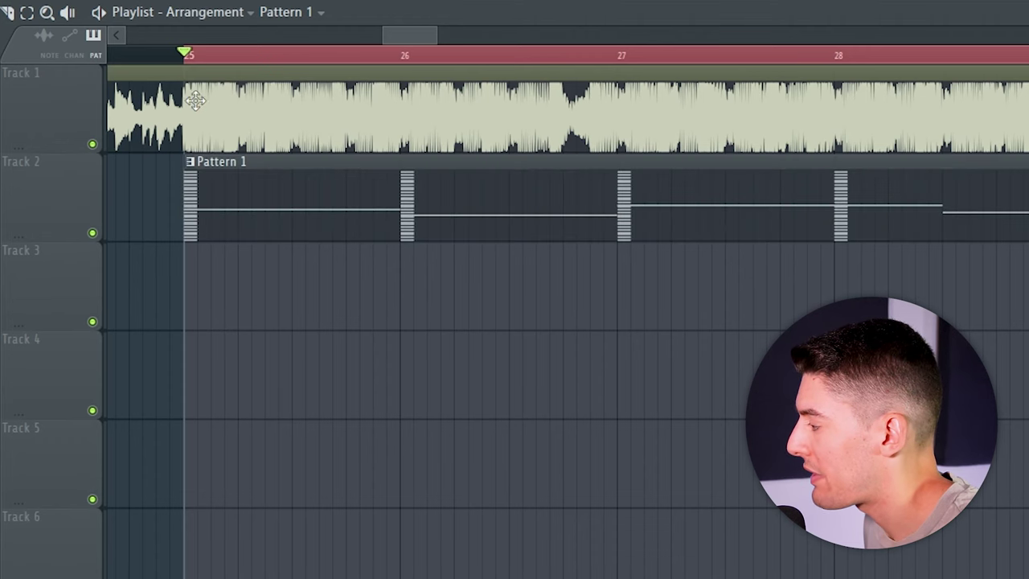
{"action": "left_click_drag", "start_coordinate": [169, 232], "coordinate": [340, 230]}
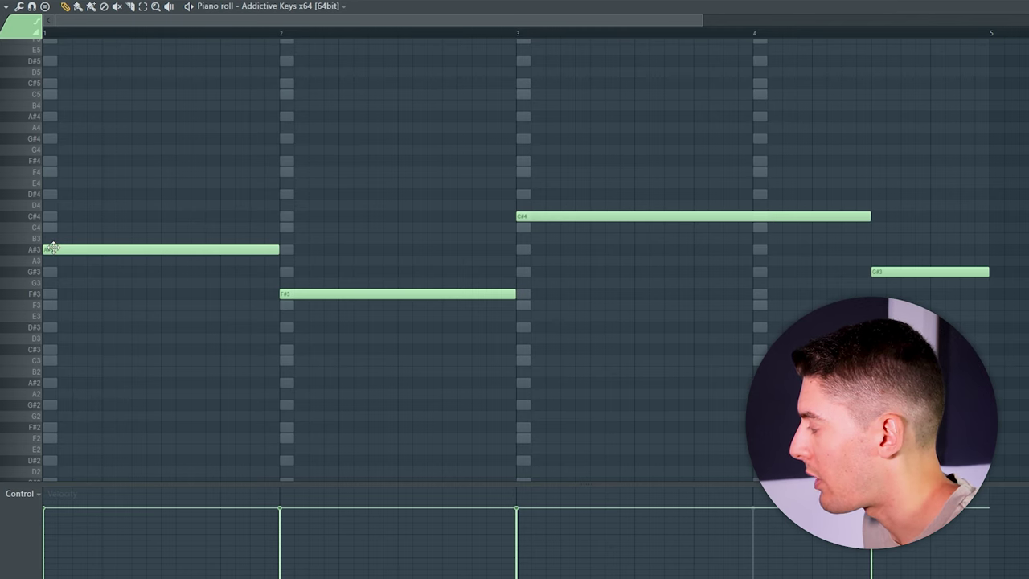
{"action": "left_click_drag", "start_coordinate": [51, 250], "coordinate": [52, 194]}
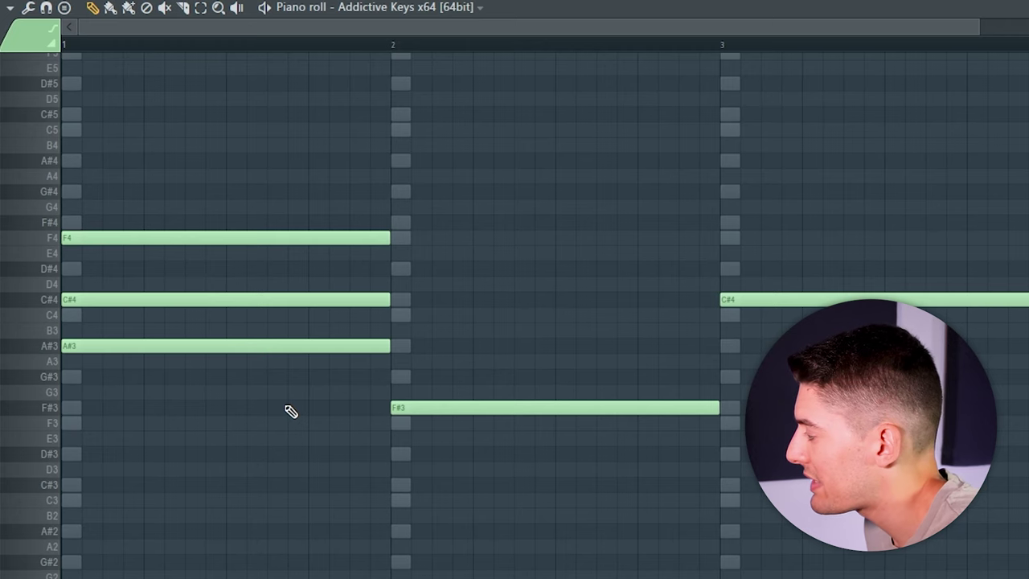
- Check the first chord's notes and play back the chord progression
{"action": "left_click_drag", "start_coordinate": [282, 398], "coordinate": [204, 142]}
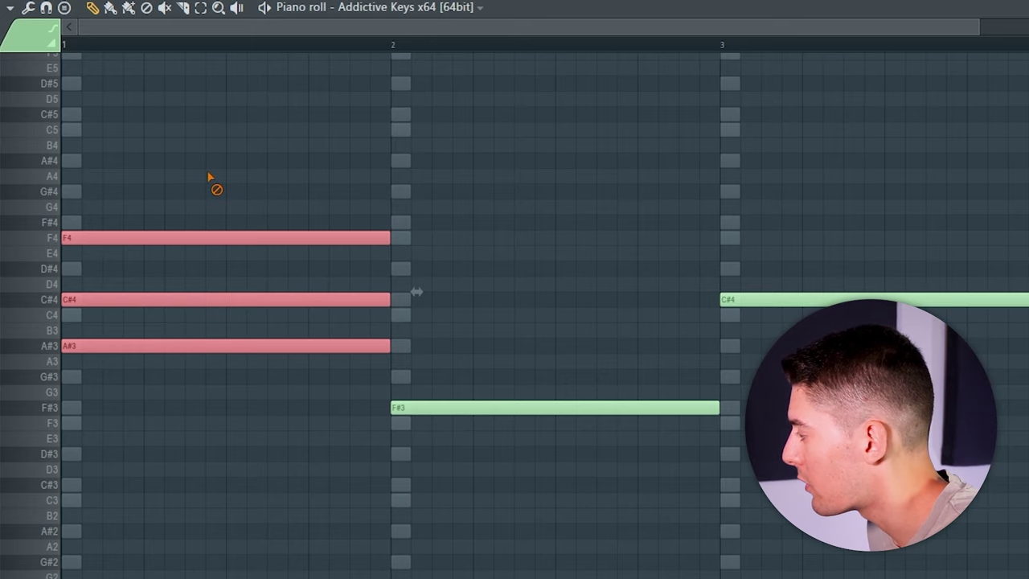
{"action": "left_click", "coordinate": [199, 205]}
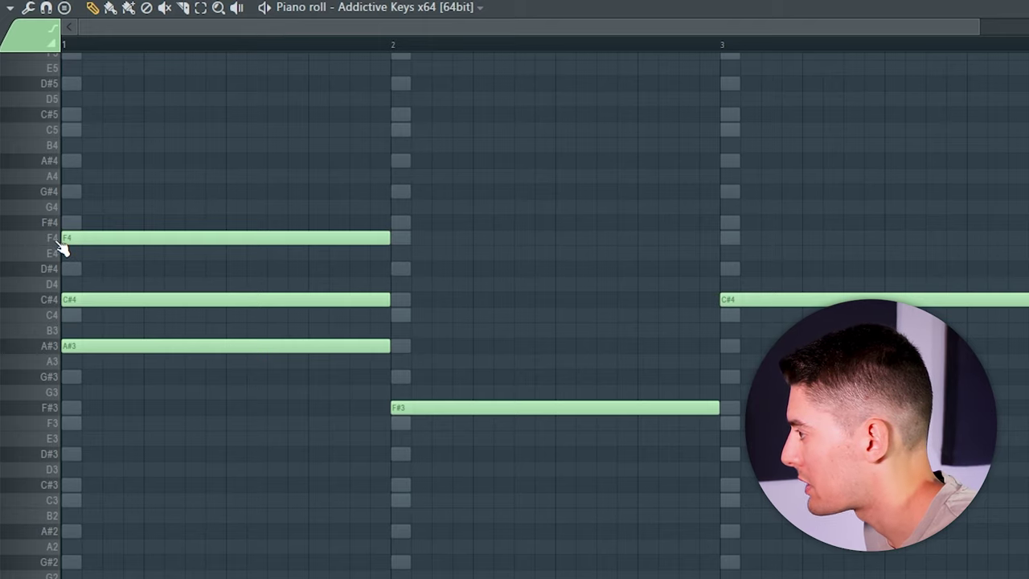
{"action": "key", "text": "space"}
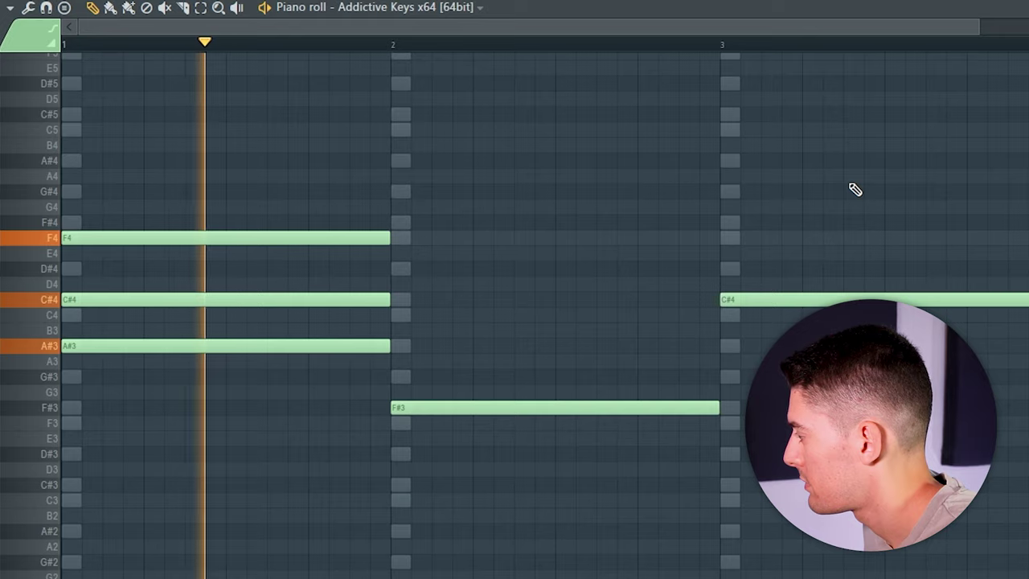
{"action": "key", "text": "space"}
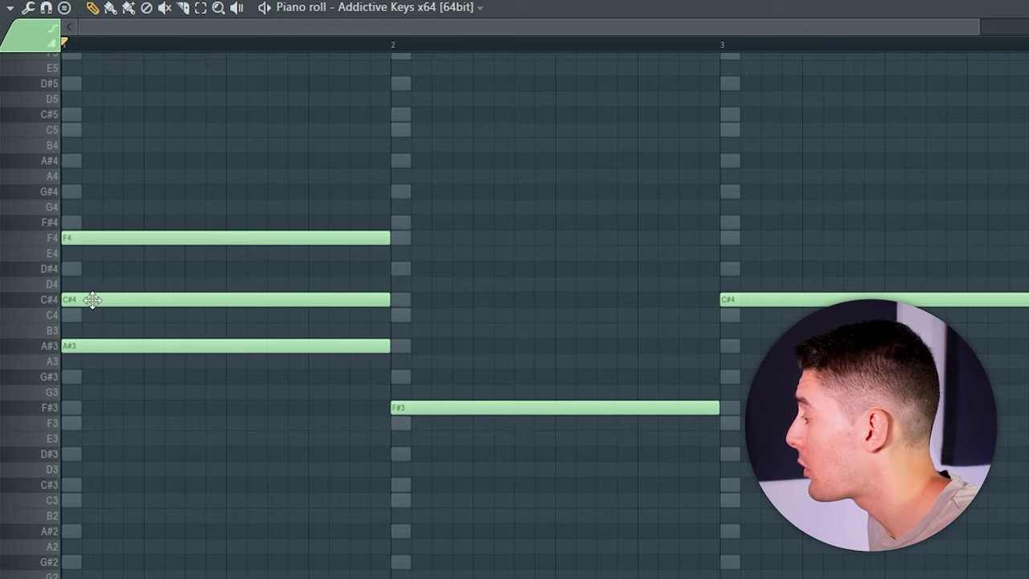
- Try raising the first chord's C#4 to D#4, listen, then undo the change
{"action": "left_click_drag", "start_coordinate": [85, 299], "coordinate": [81, 216]}
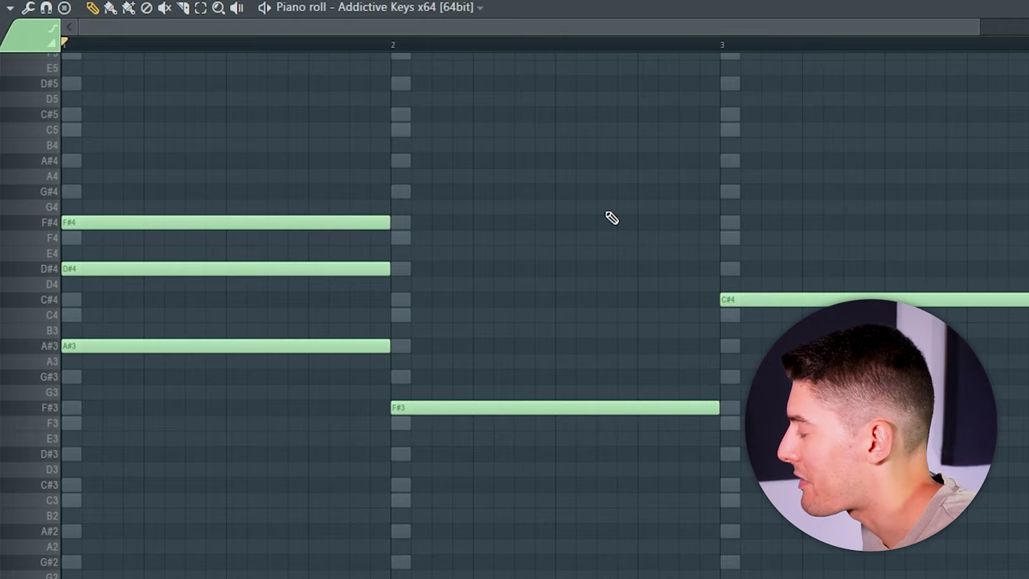
{"action": "key", "text": "space"}
{"action": "key", "text": "space"}
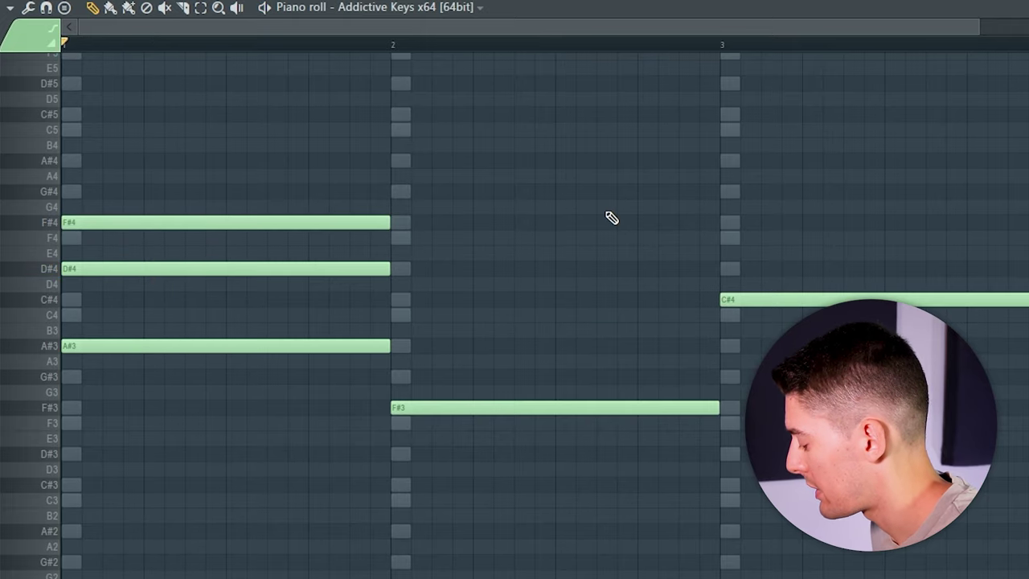
{"action": "key", "text": "ctrl+alt+z"}
{"action": "key", "text": "ctrl+alt+z"}
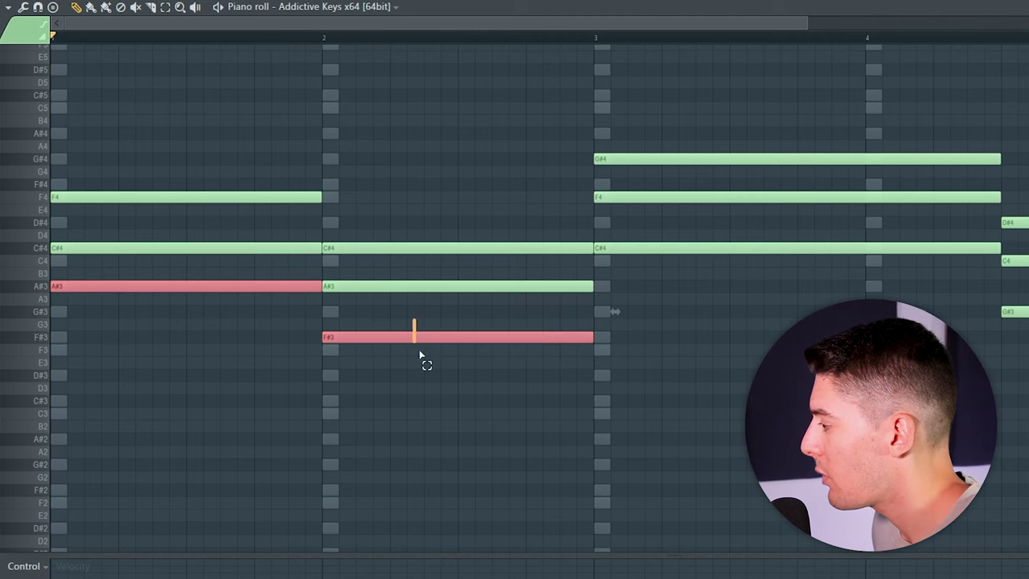
- Double the chord roots an octave lower and move bar 2's F#3 up an octave
{"action": "left_click", "coordinate": [717, 248]}
{"action": "left_click_drag", "start_coordinate": [184, 283], "coordinate": [183, 439]}
{"action": "key", "text": "space"}
{"action": "left_click", "coordinate": [391, 335]}
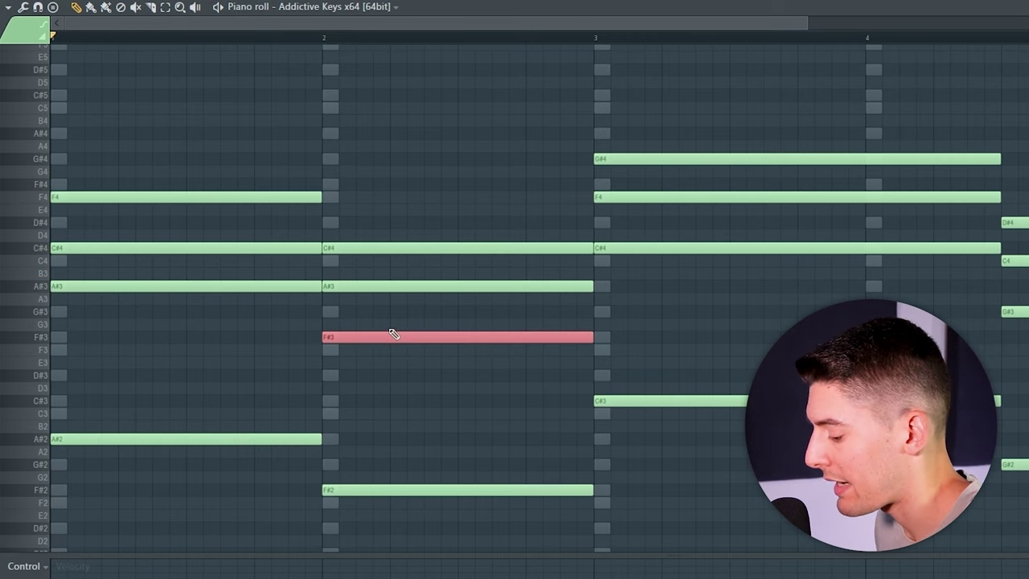
{"action": "key", "text": "ctrl+Up"}
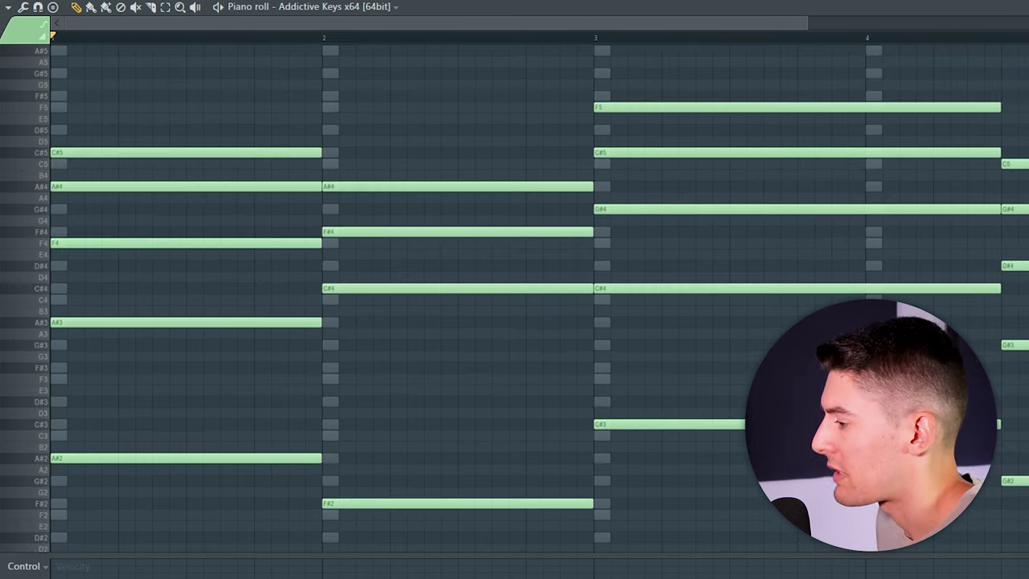
{"action": "key", "text": "space"}
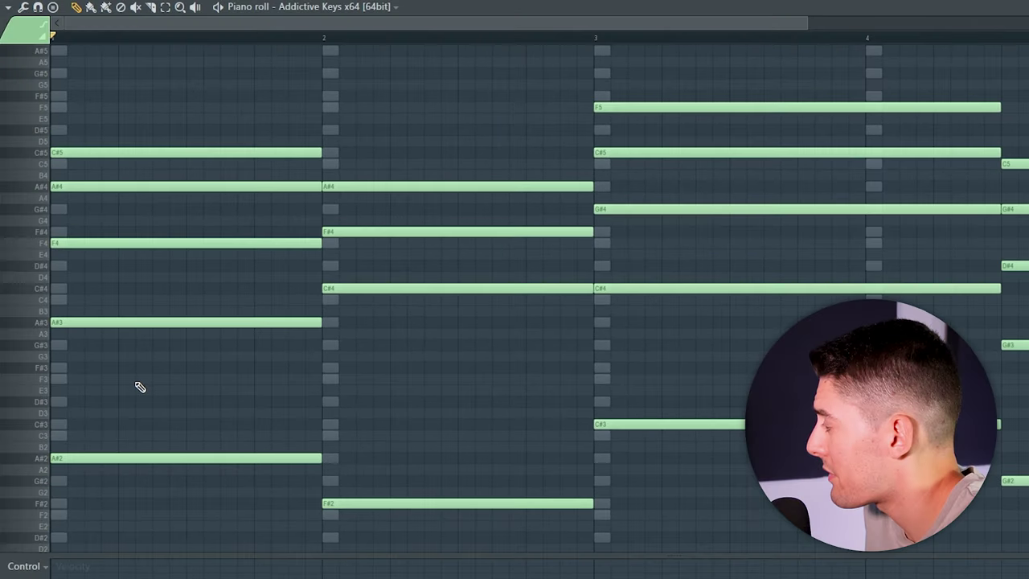
- Shorten the F5 note in bar 2 and trim the C6 to end at bar 4
{"action": "scroll", "coordinate": [117, 312], "scroll_direction": "up", "scroll_amount": 1}
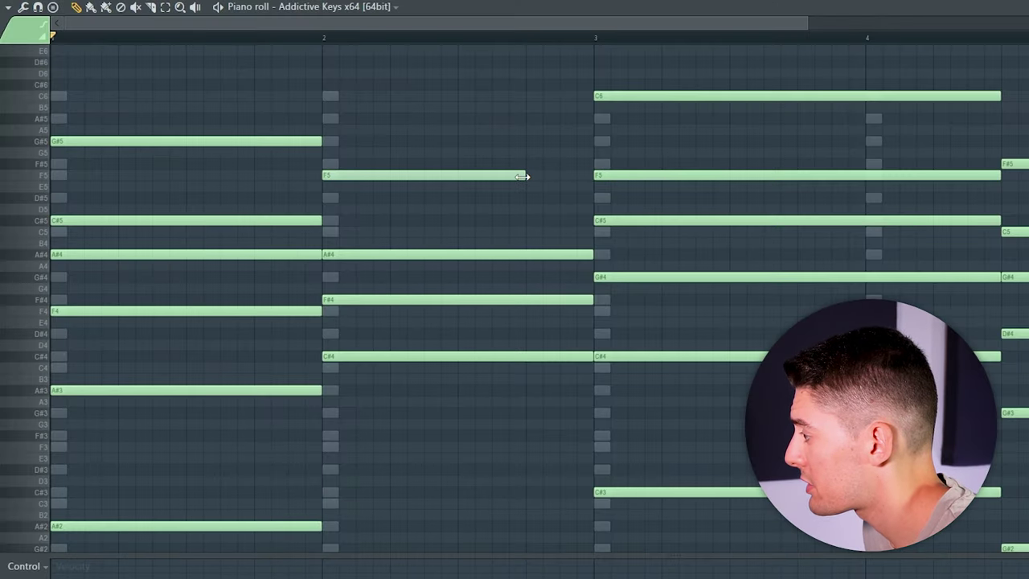
{"action": "left_click_drag", "start_coordinate": [591, 161], "coordinate": [594, 163]}
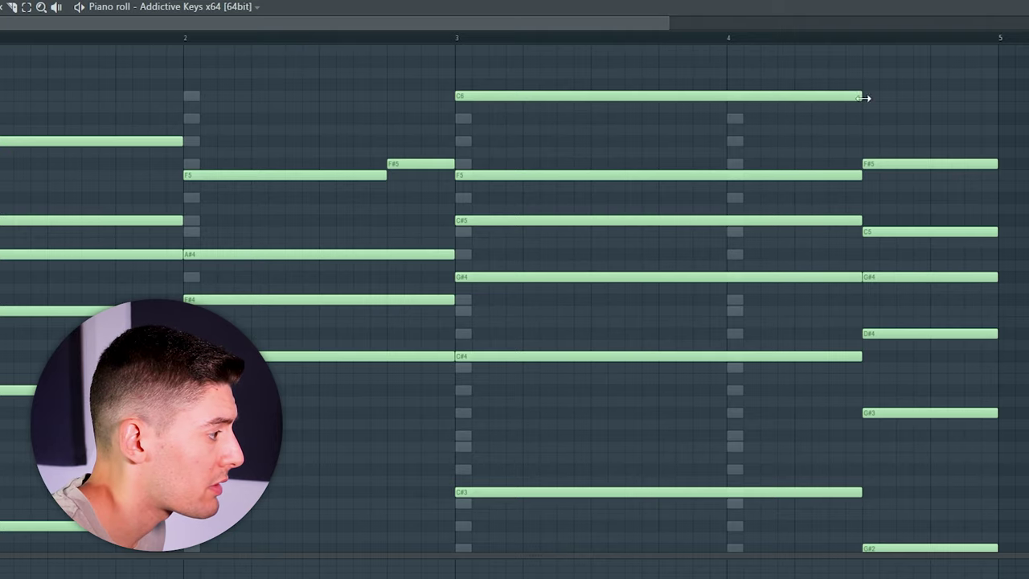
{"action": "left_click_drag", "start_coordinate": [1001, 97], "coordinate": [869, 103]}
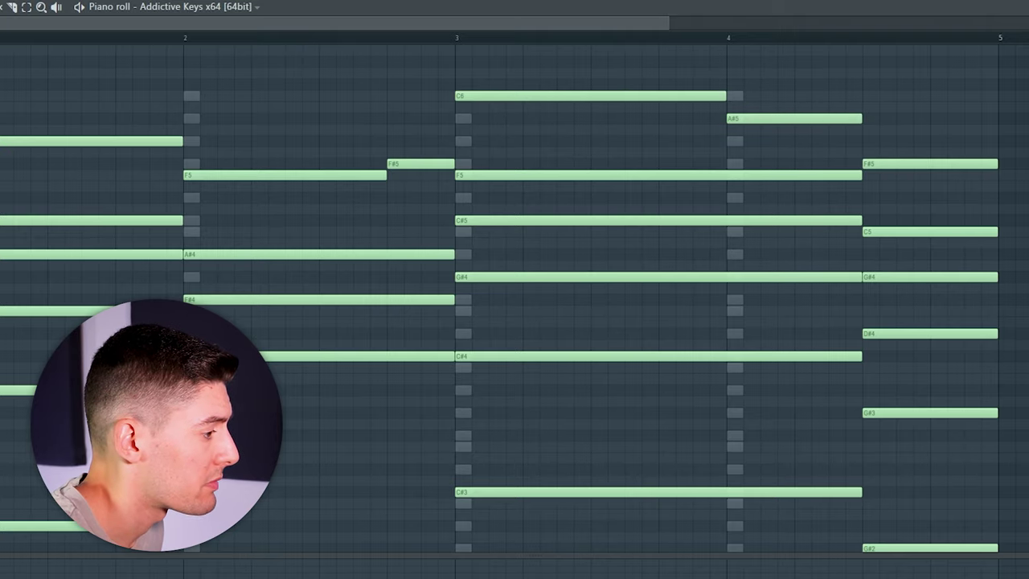